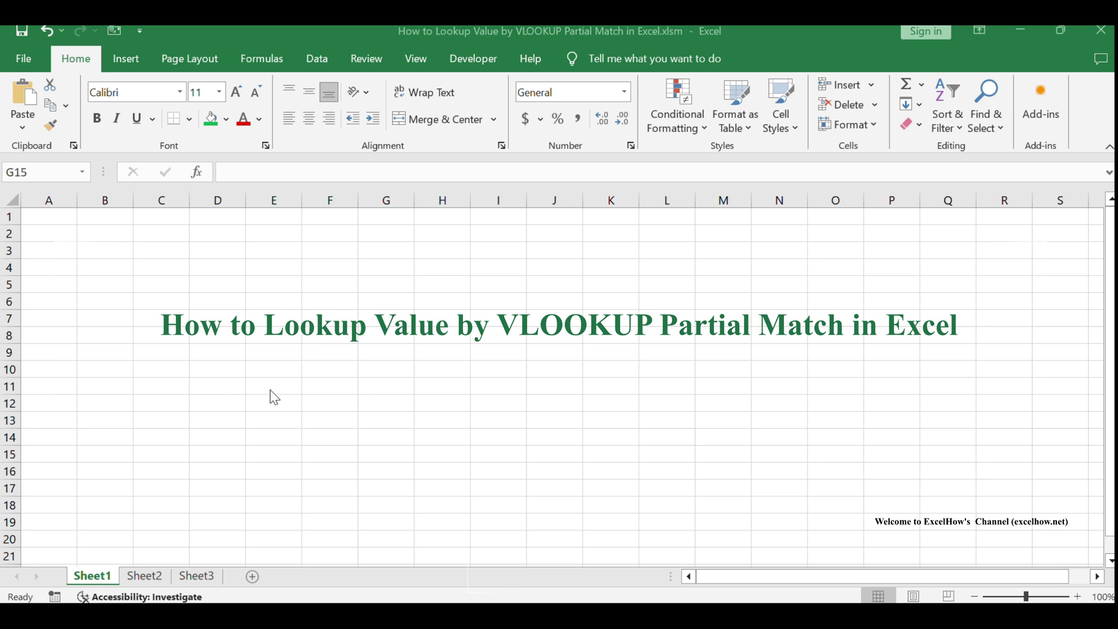
Switch to Sheet2 and select the first VLOOKUP formula line in the note.
left_click(146, 584)
left_click_drag(737, 285, 926, 286)
left_click(778, 327)
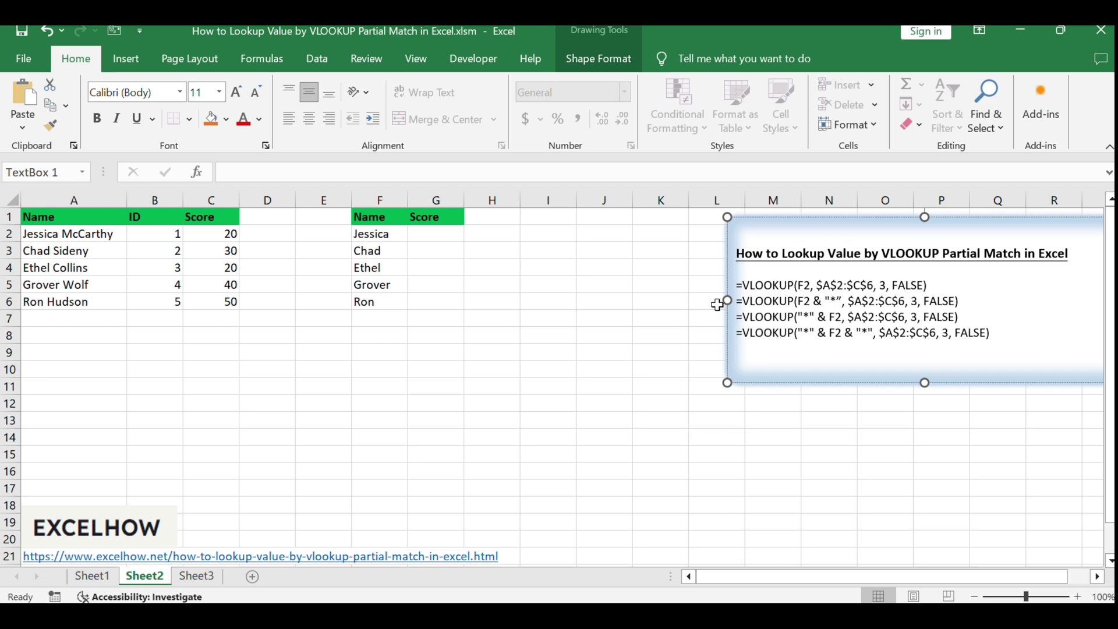
left_click(104, 386)
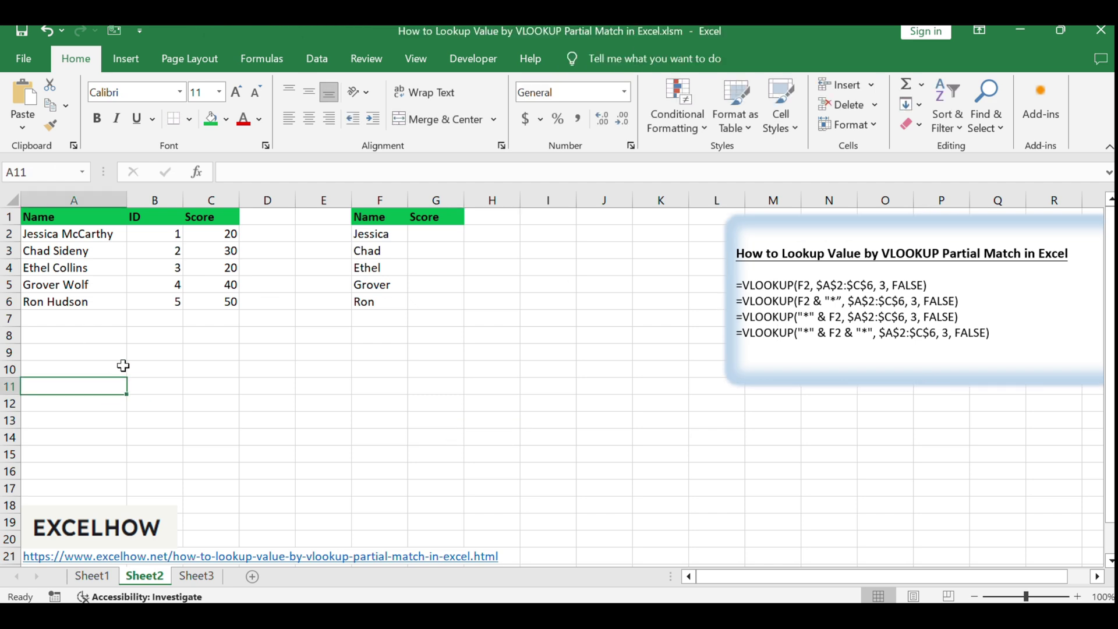
left_click(74, 216)
left_click_drag(73, 217, 223, 301)
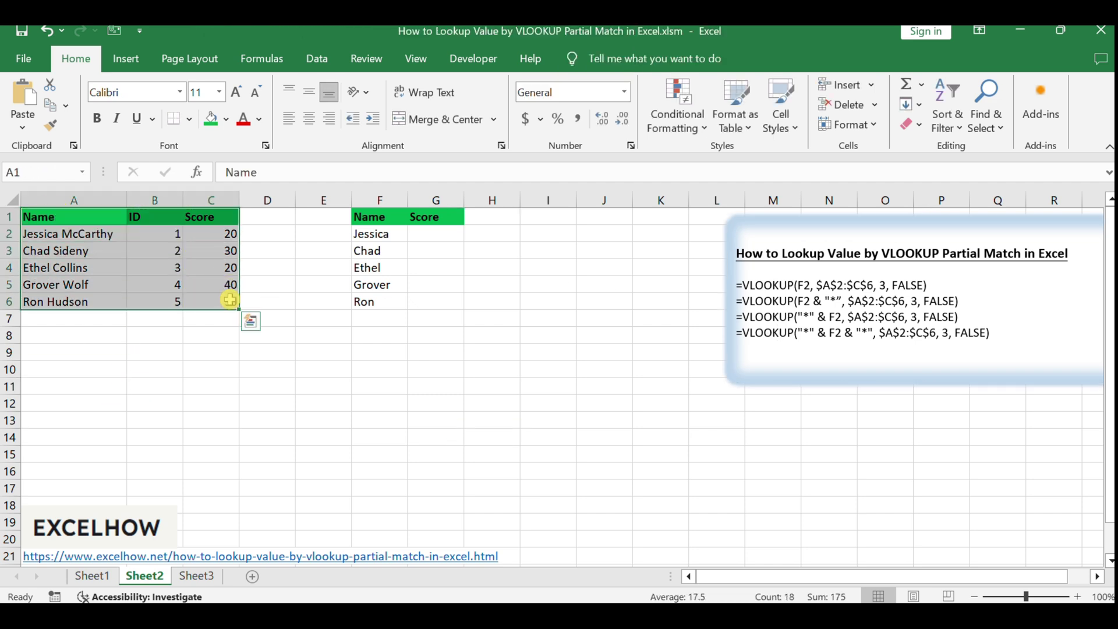
left_click(322, 354)
left_click_drag(373, 218, 424, 297)
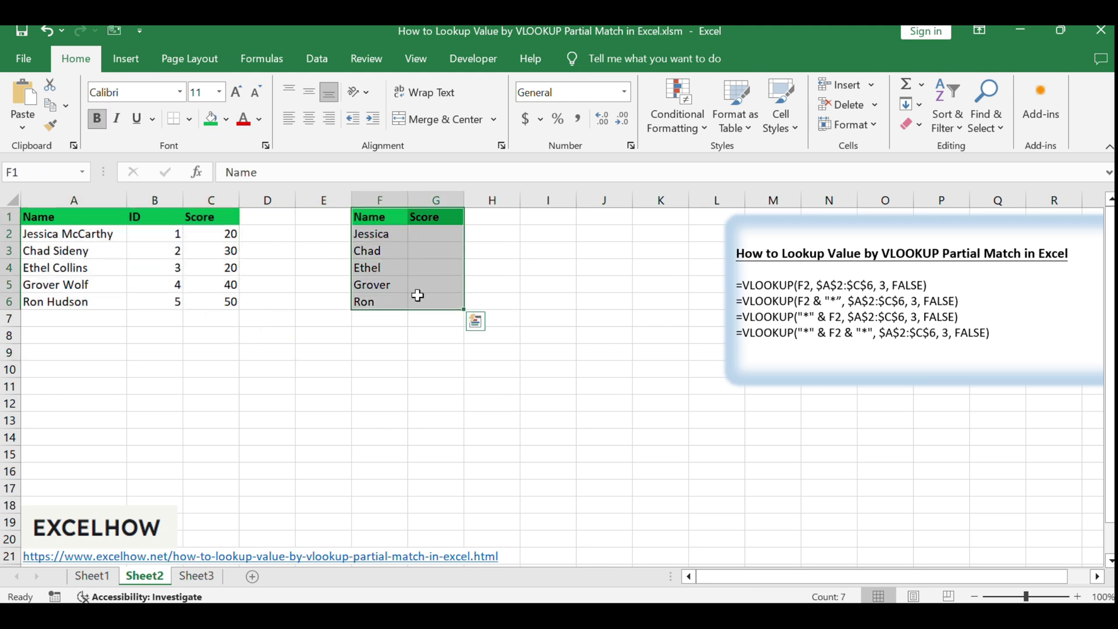
left_click(486, 391)
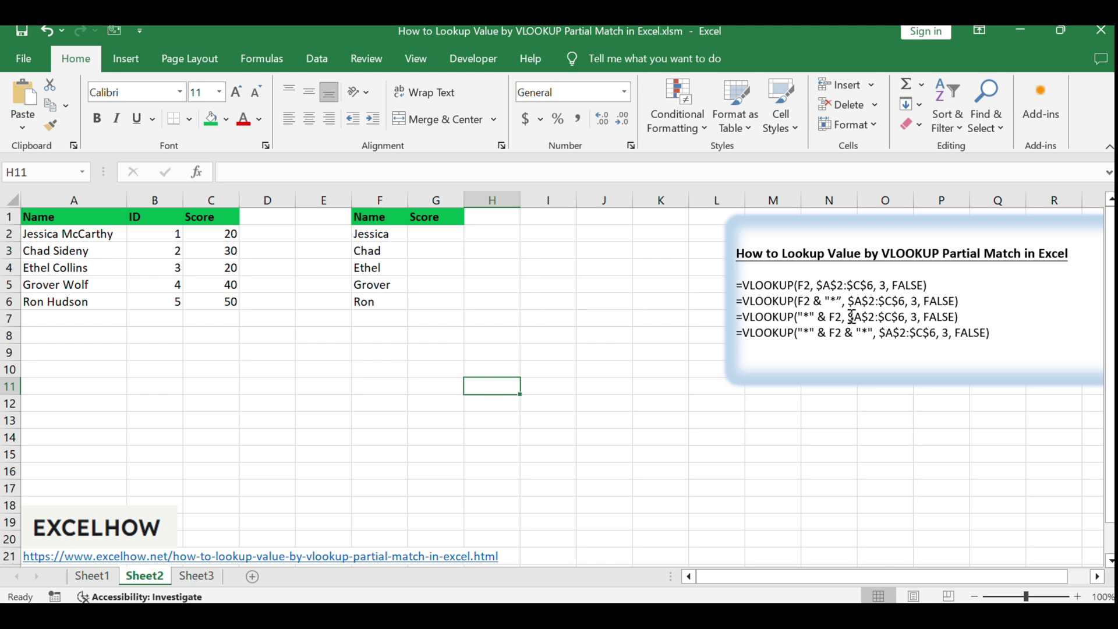
Copy the note's exact-match VLOOKUP into G2 for Jessica, which returns #N/A.
left_click(806, 284)
triple_click(769, 284)
key("ctrl+c")
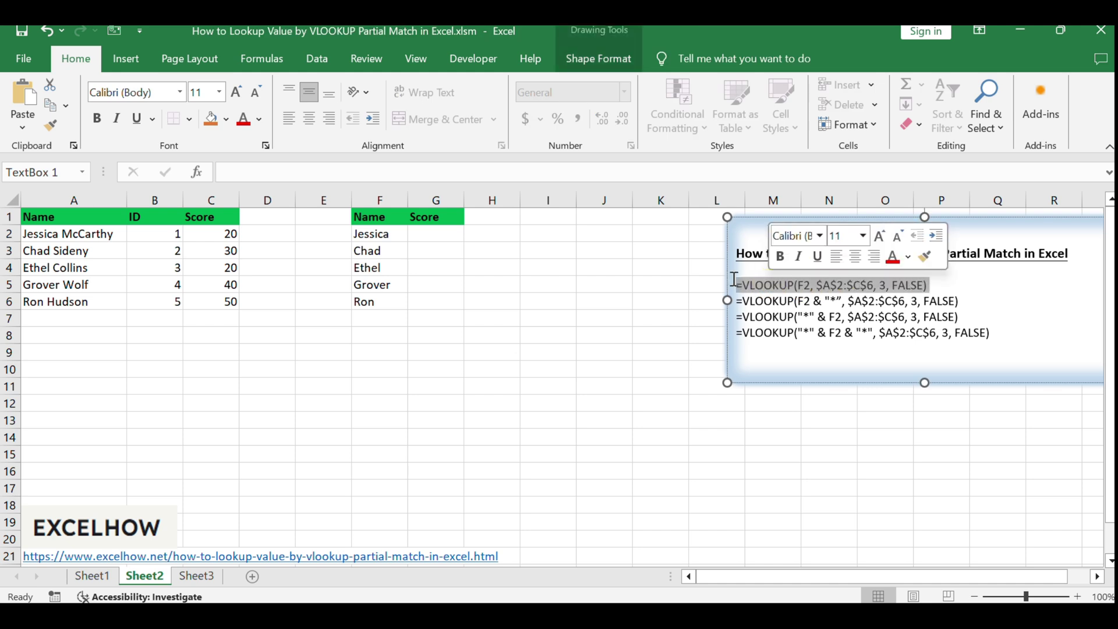
left_click(428, 234)
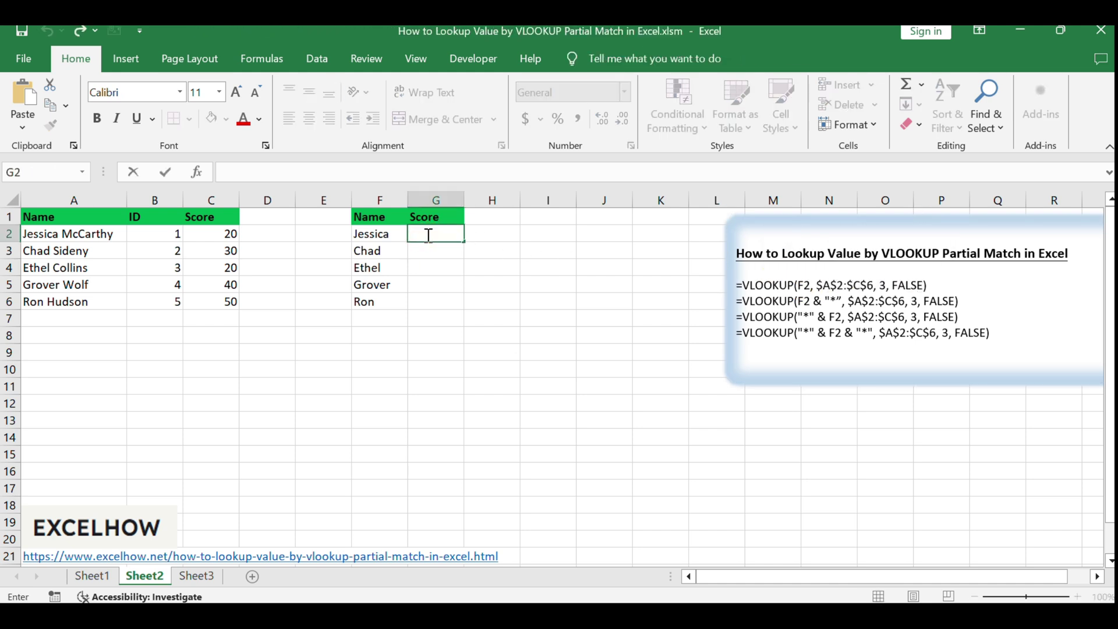
key("ctrl+v")
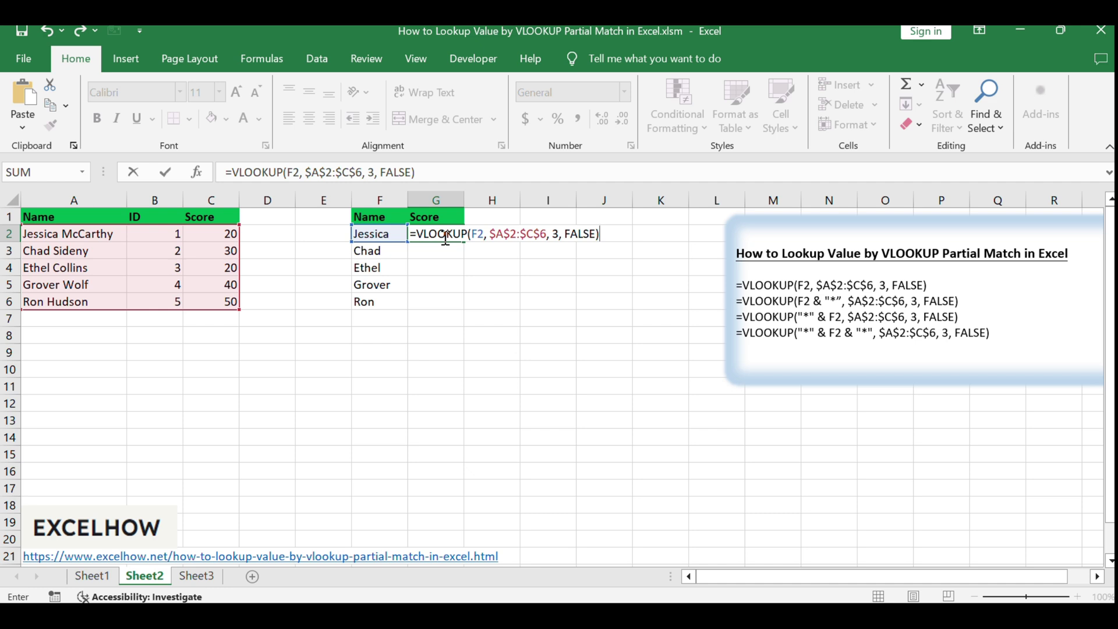
key("Return")
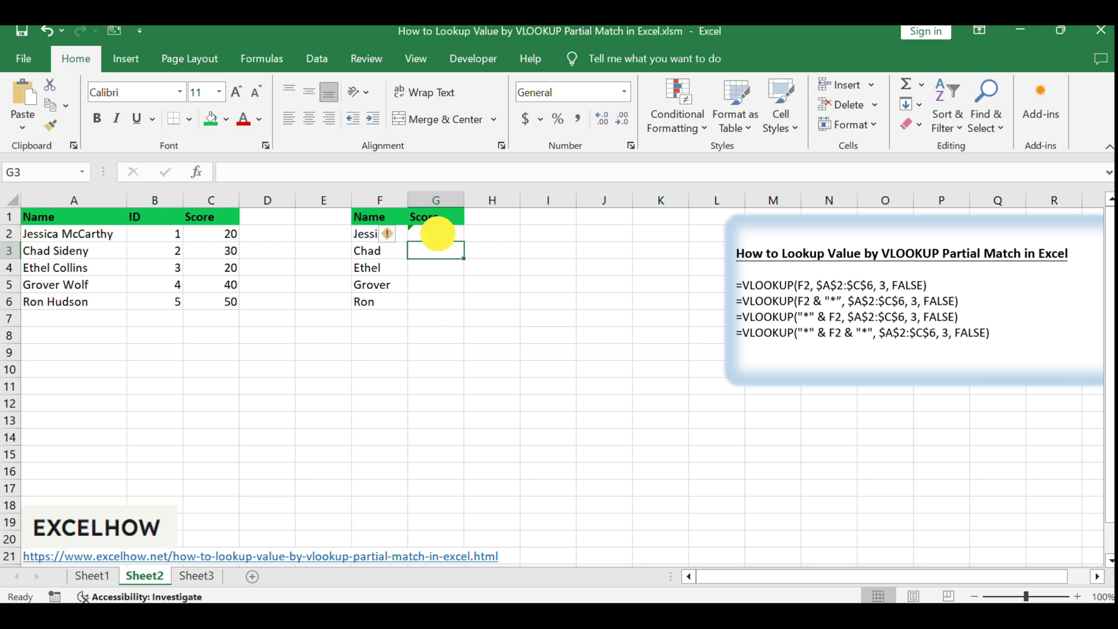
left_click(437, 234)
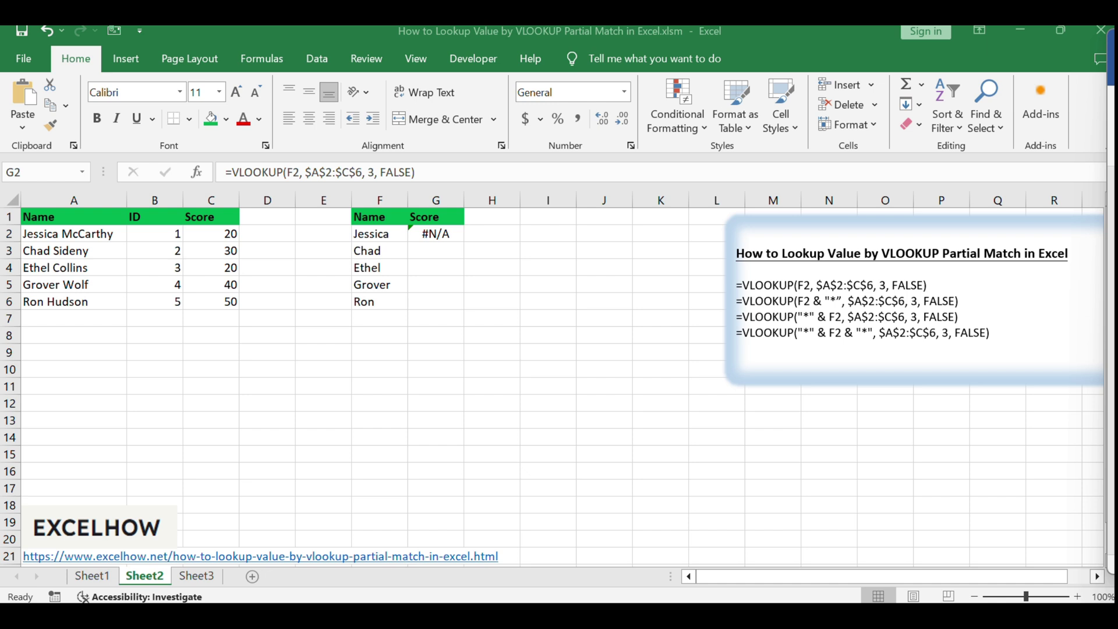
left_click(446, 236)
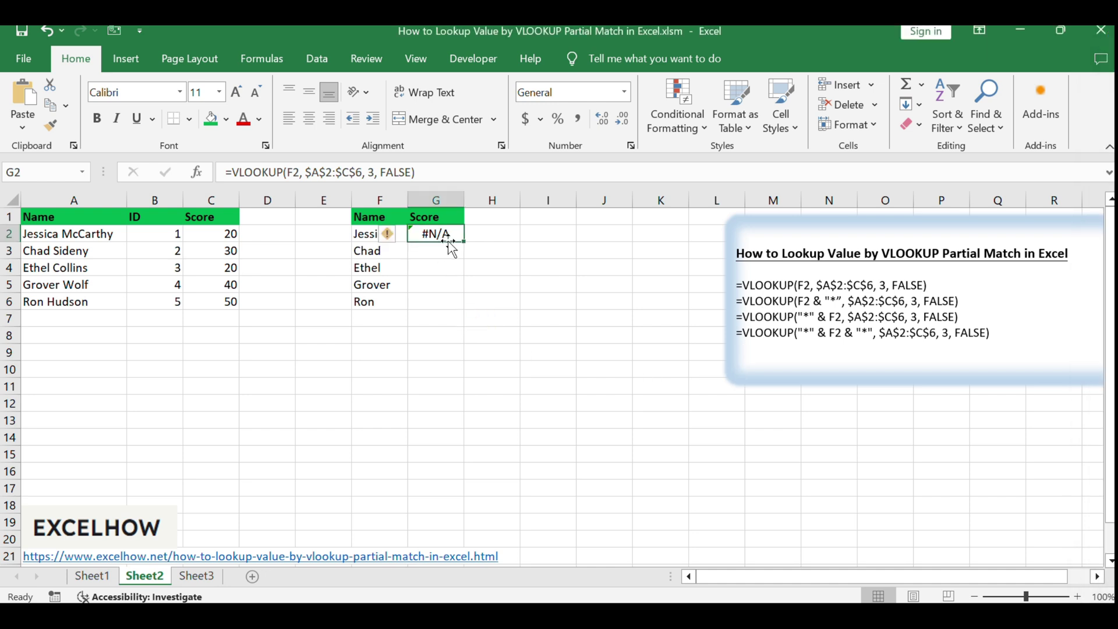
Replace G2 with the trailing-wildcard VLOOKUP (F2 & "*"), which first shows #NAME?
key("Delete")
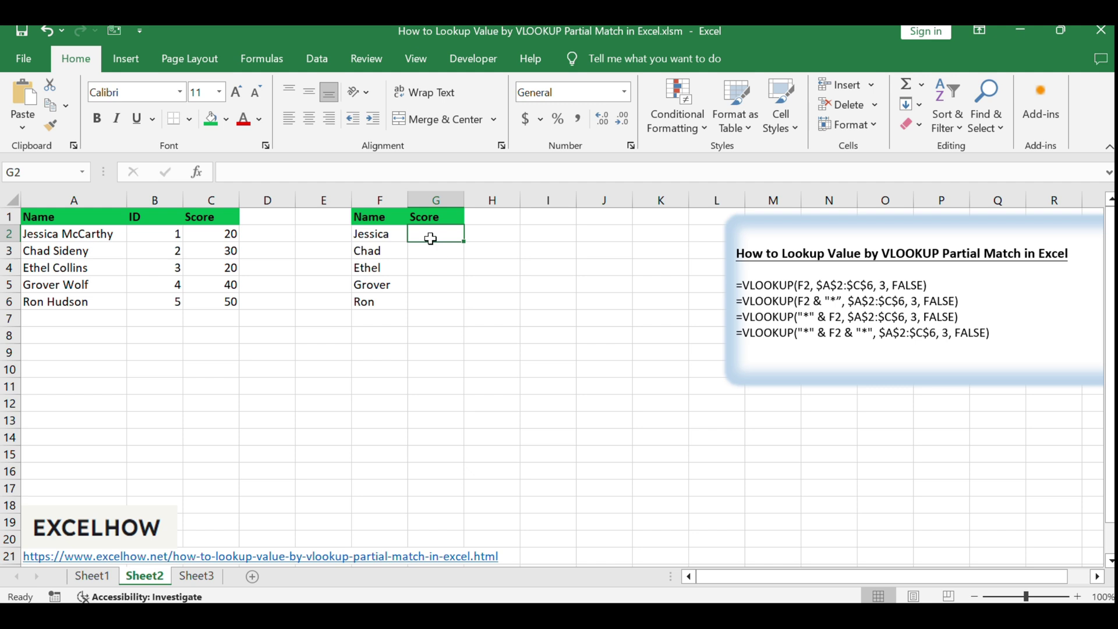
double_click(435, 233)
type("=VLOOKUP(F2 & \"*\", $A$2:$C$6, 3, FALSE)")
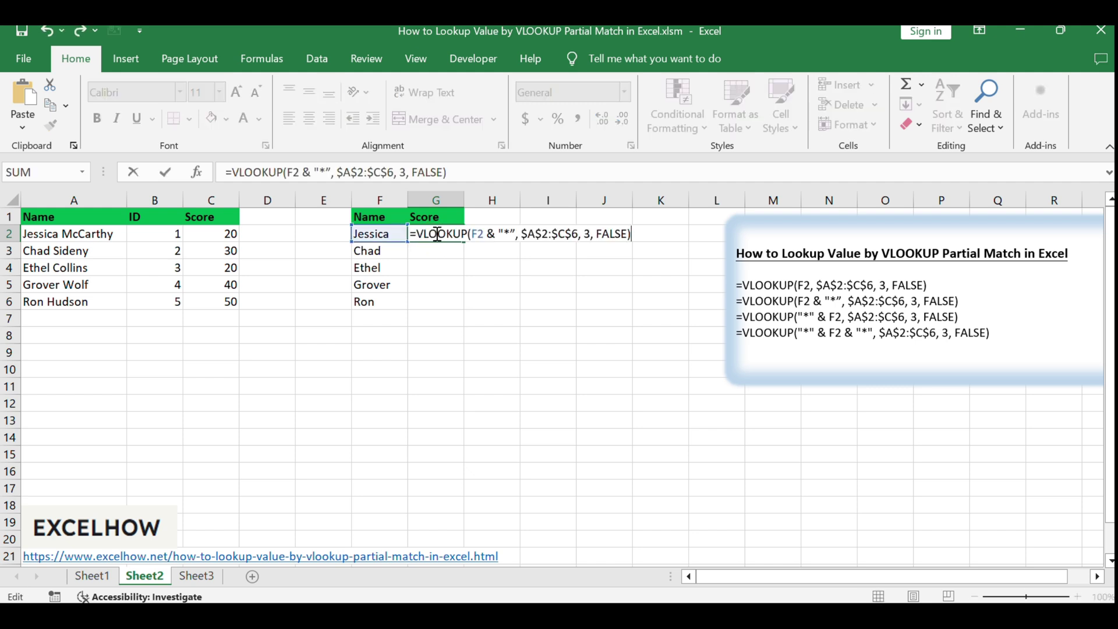
left_click(474, 232)
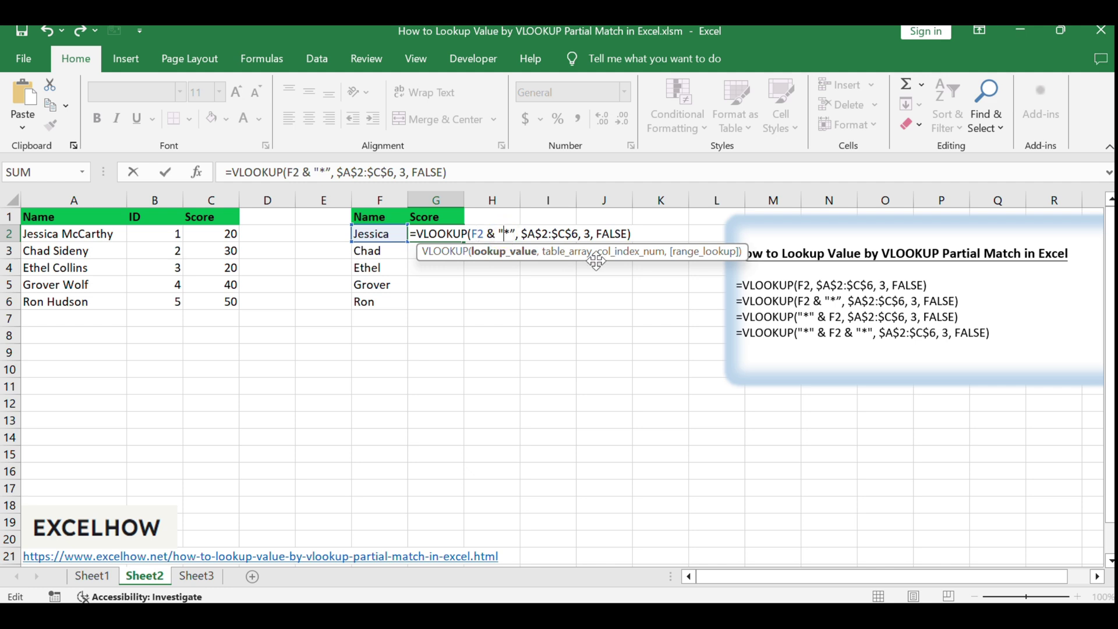
key("Right")
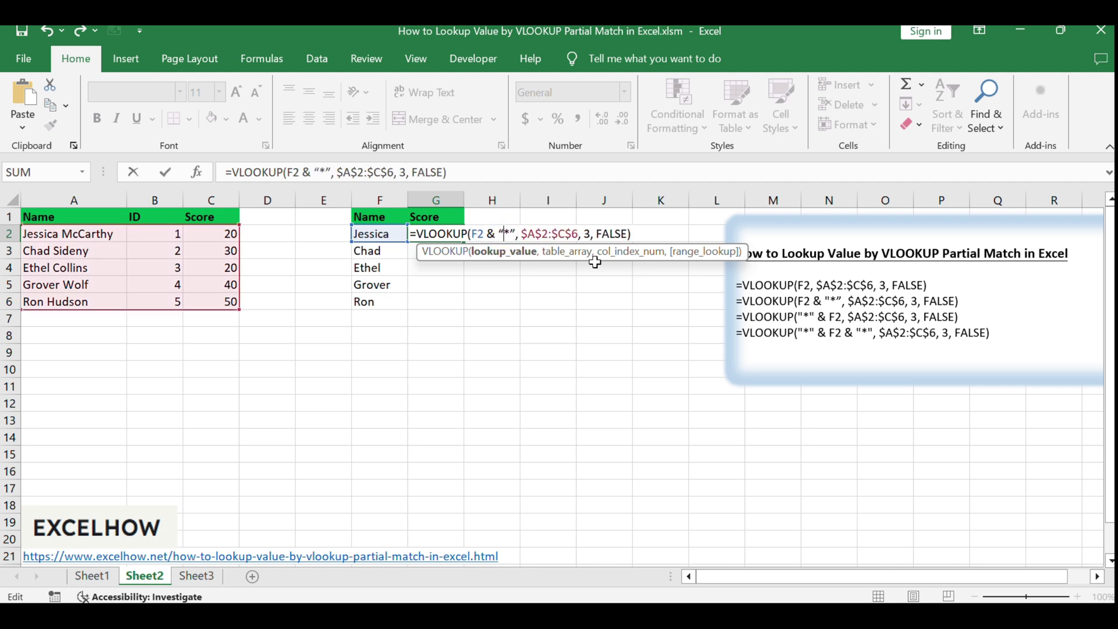
key("Right")
key("Return")
left_click(428, 232)
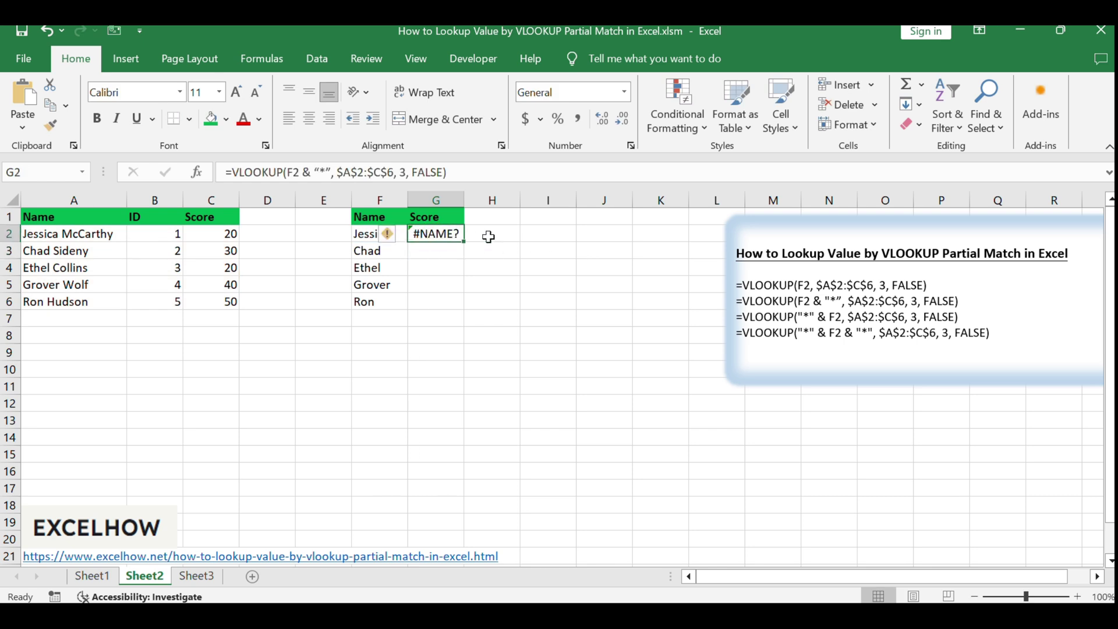
Correct the G2 wildcard formula so the partial-name lookup returns a score.
left_click(328, 174)
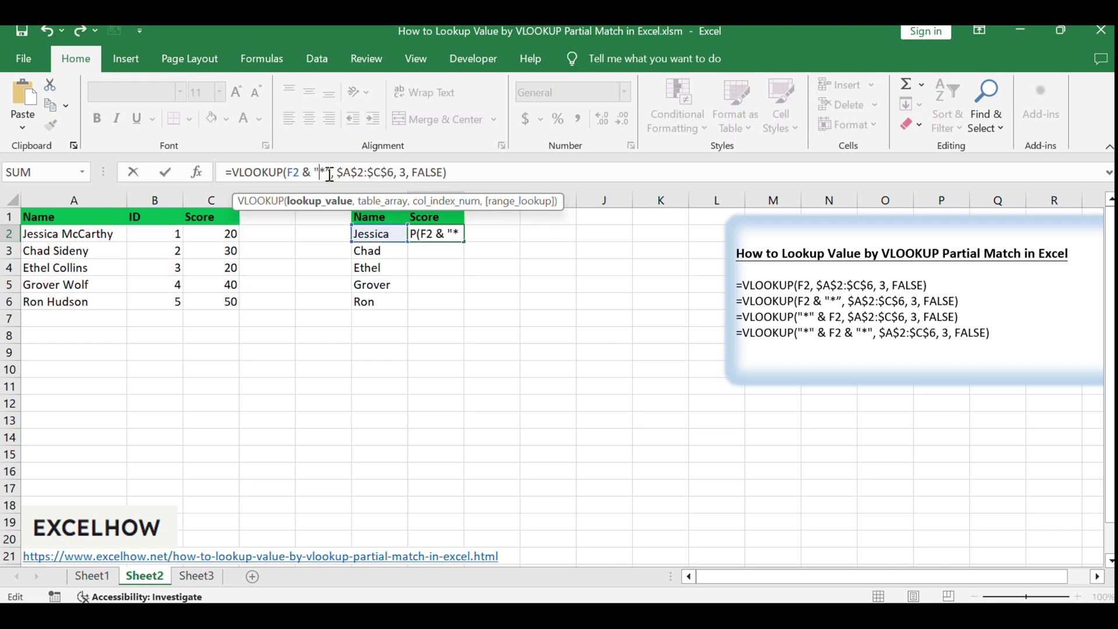
key("Right")
key("Right")
key("Right")
key("Return")
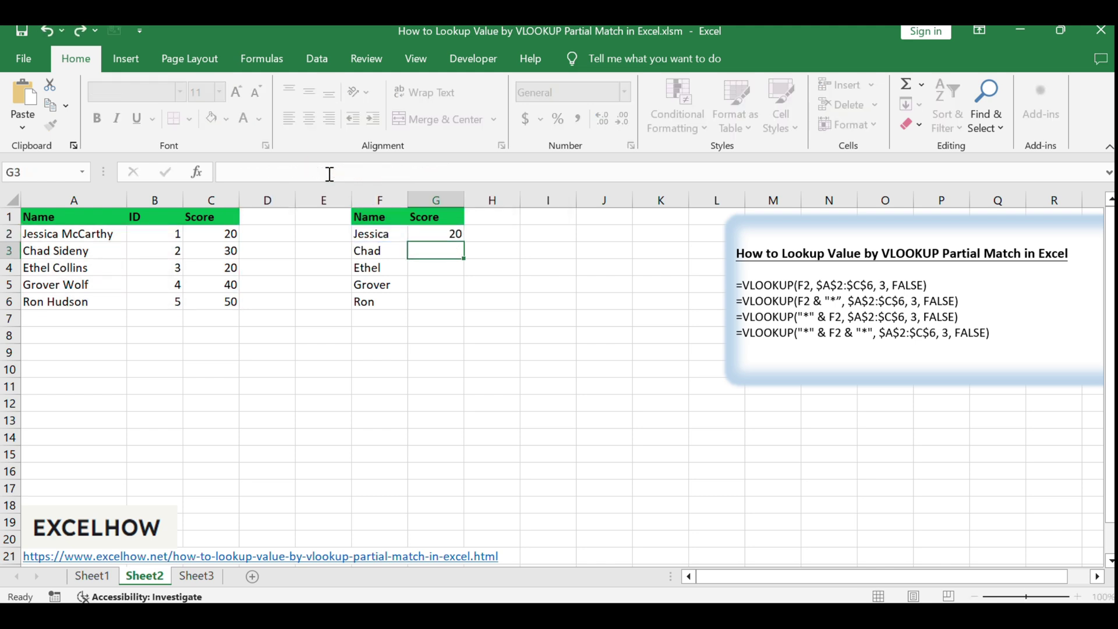
left_click(412, 234)
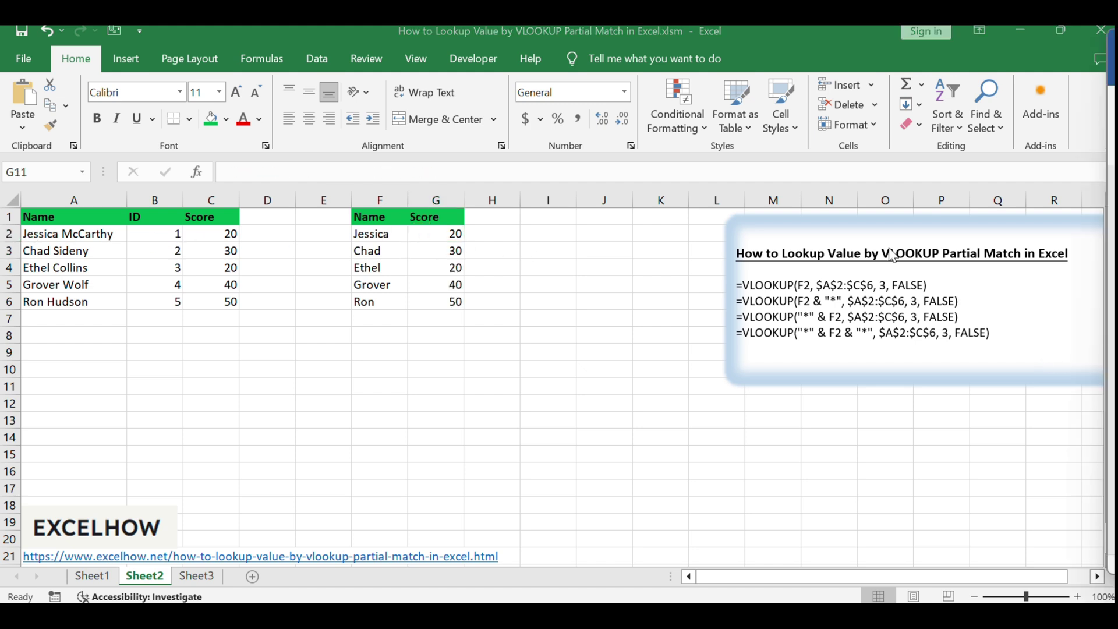
Highlight the trailing, leading and both-sides wildcard parts of the note's example formulas.
left_click_drag(797, 301, 846, 302)
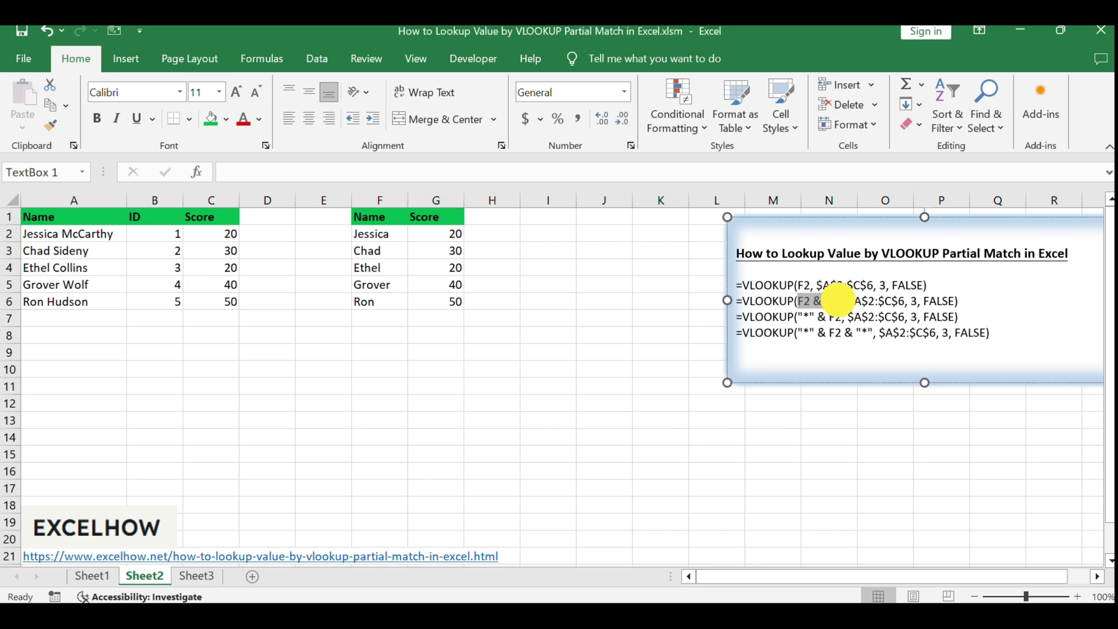
left_click(880, 306)
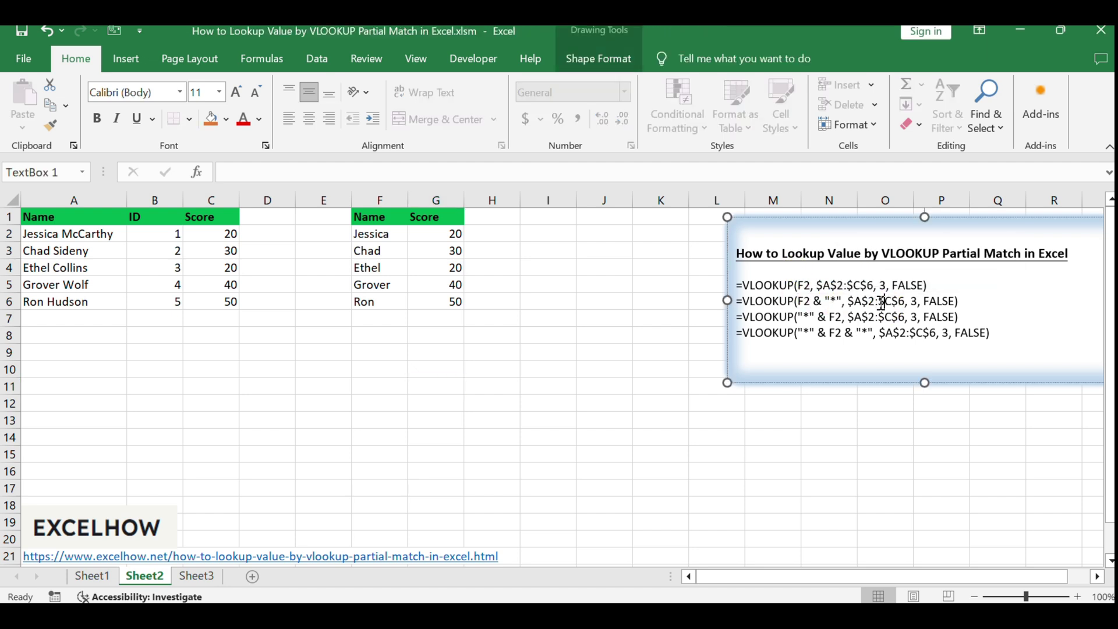
triple_click(866, 300)
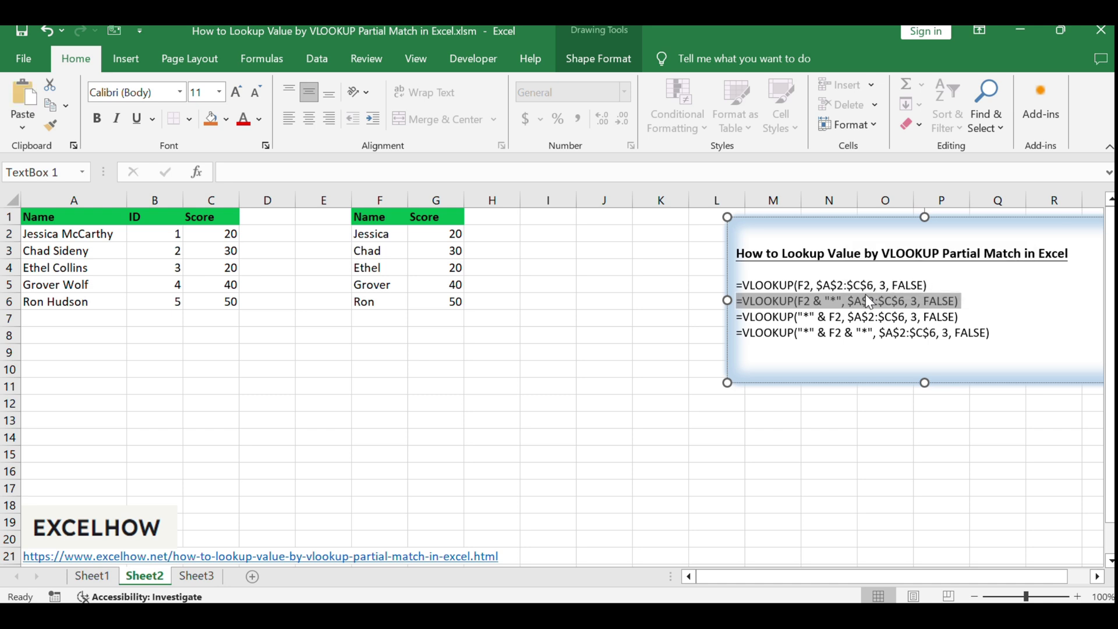
left_click(895, 349)
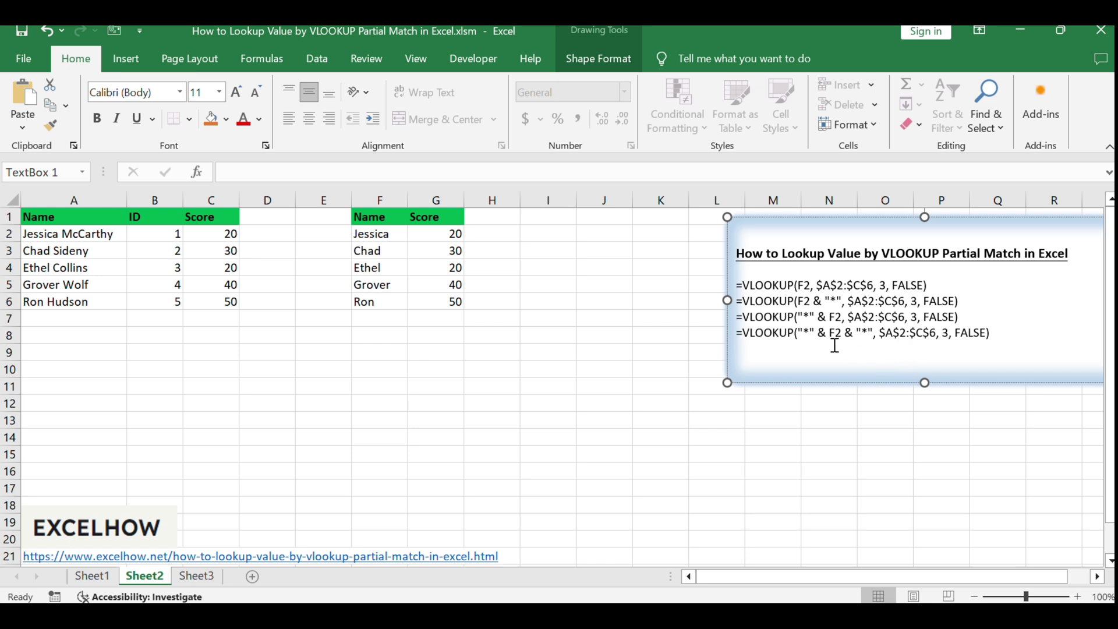
left_click(799, 313)
left_click_drag(798, 312, 841, 311)
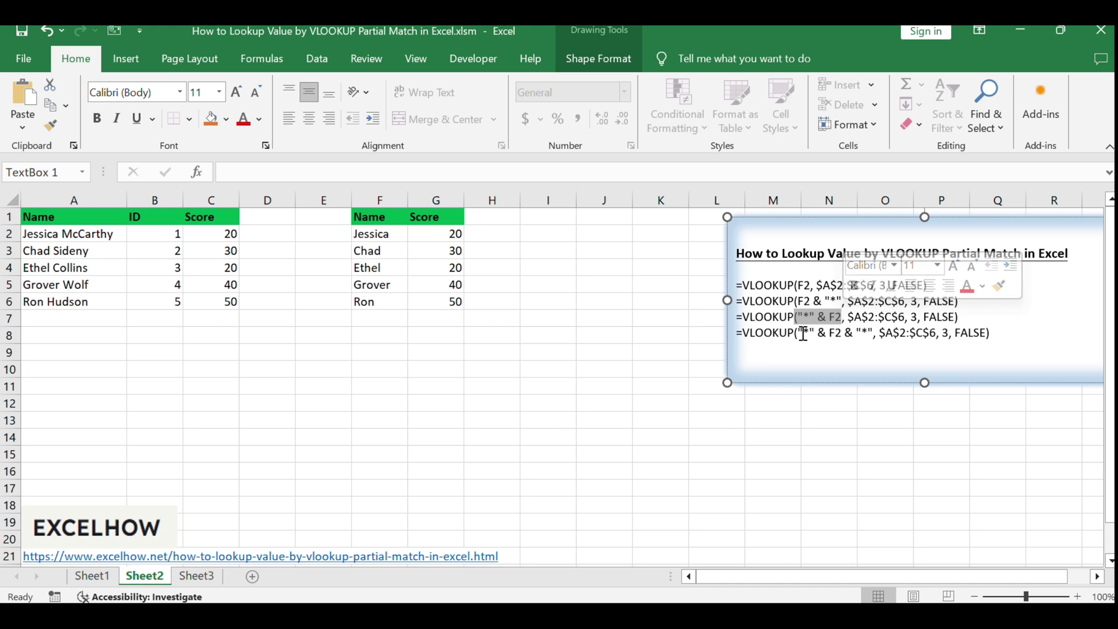
left_click_drag(796, 333, 854, 332)
left_click(847, 356)
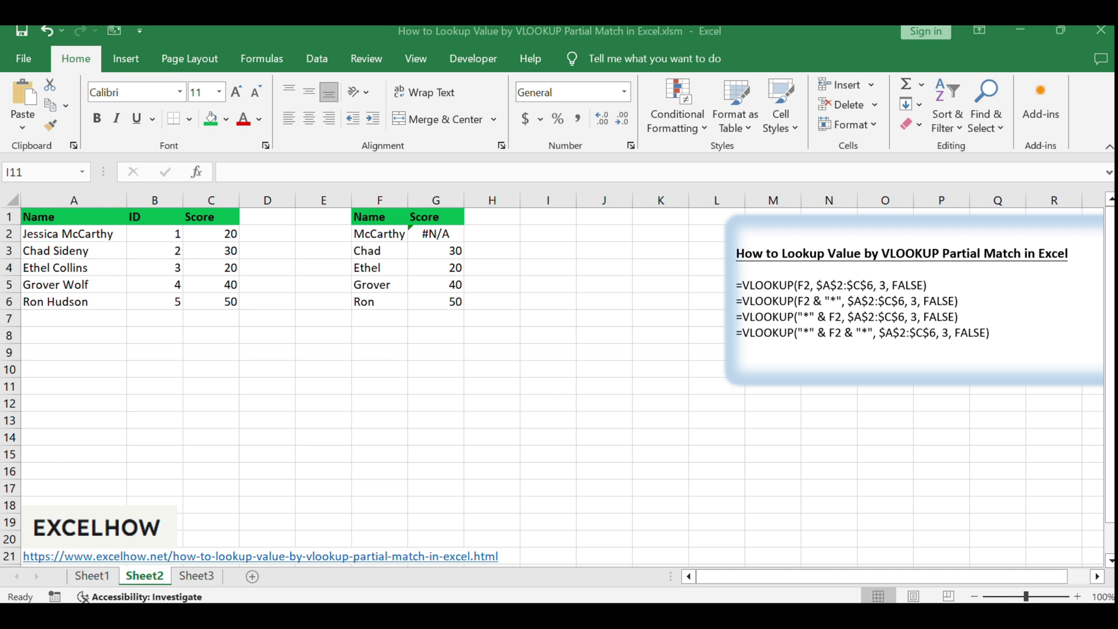
Enter =VLOOKUP("*" & F2, $A$2:$C$6, 3, FALSE) in H2, returning 20.
left_click(380, 235)
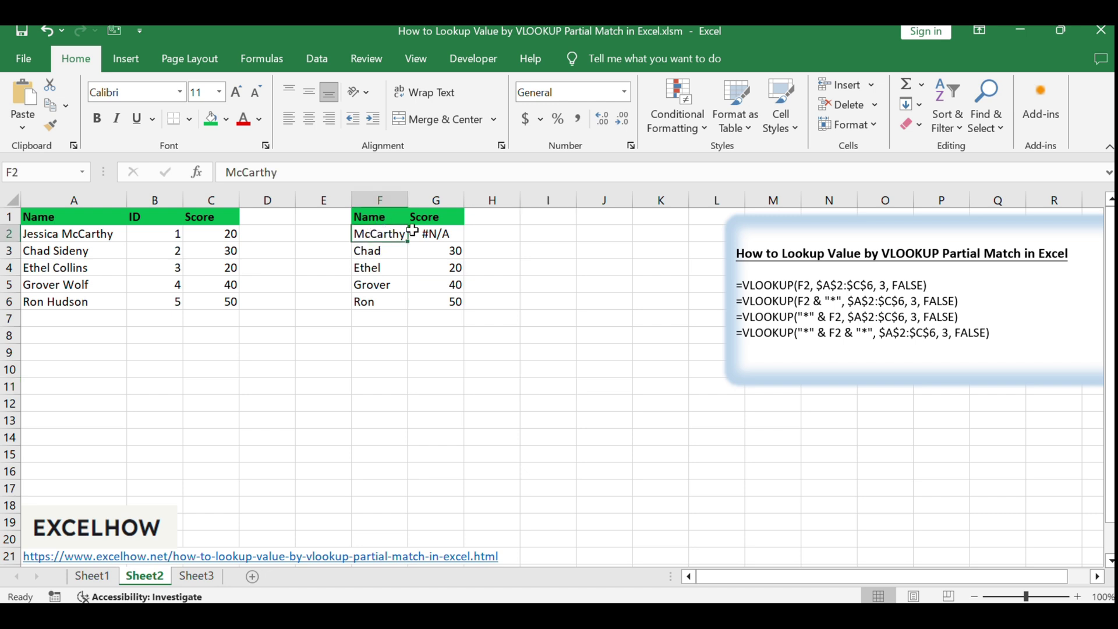
left_click(503, 234)
double_click(508, 235)
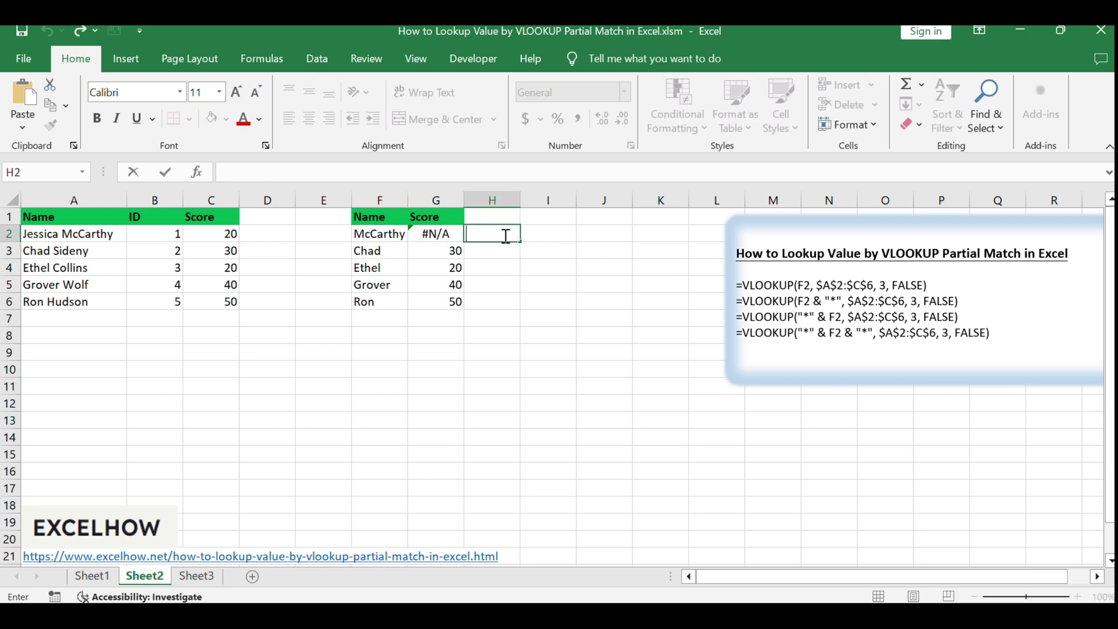
type("=VLOOKUP(\"*\" & F2, $A$2:$C$6, 3, FALSE)")
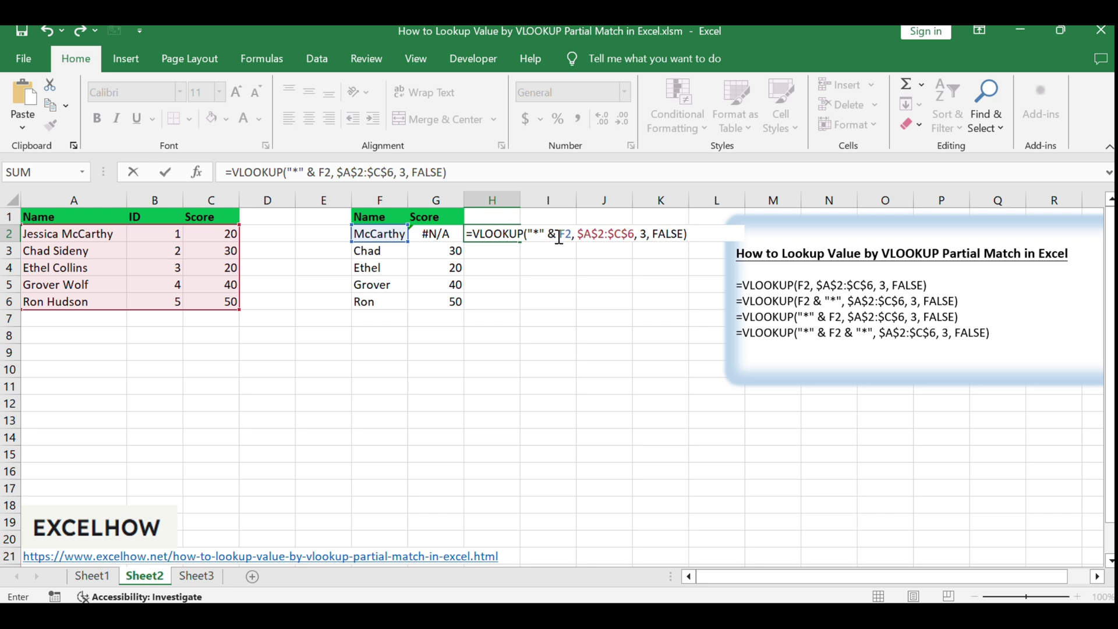
key("Return")
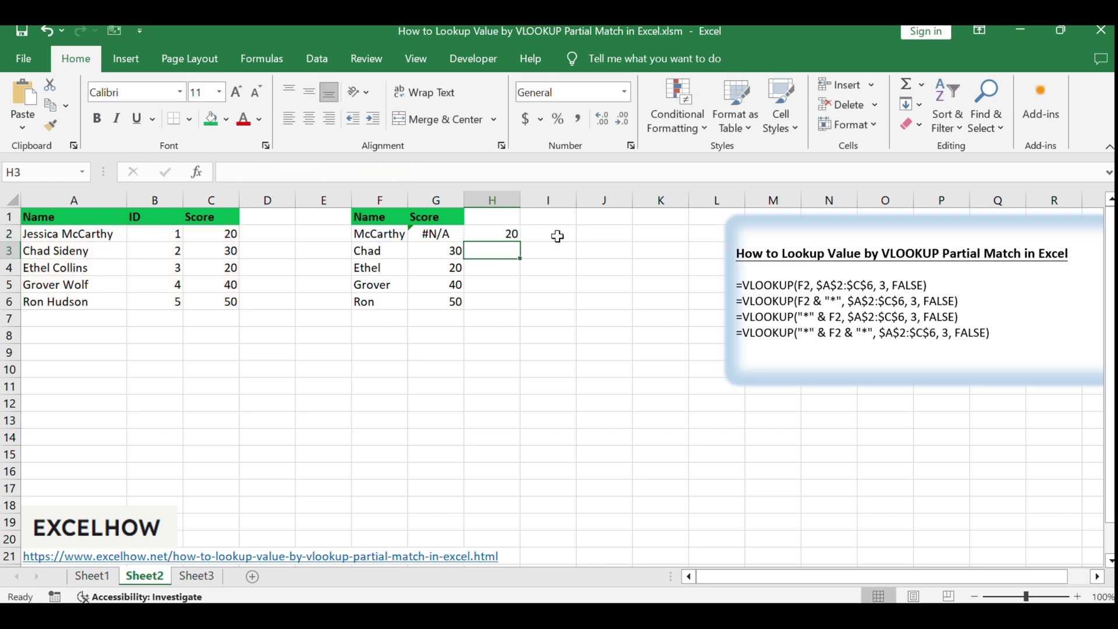
left_click(604, 336)
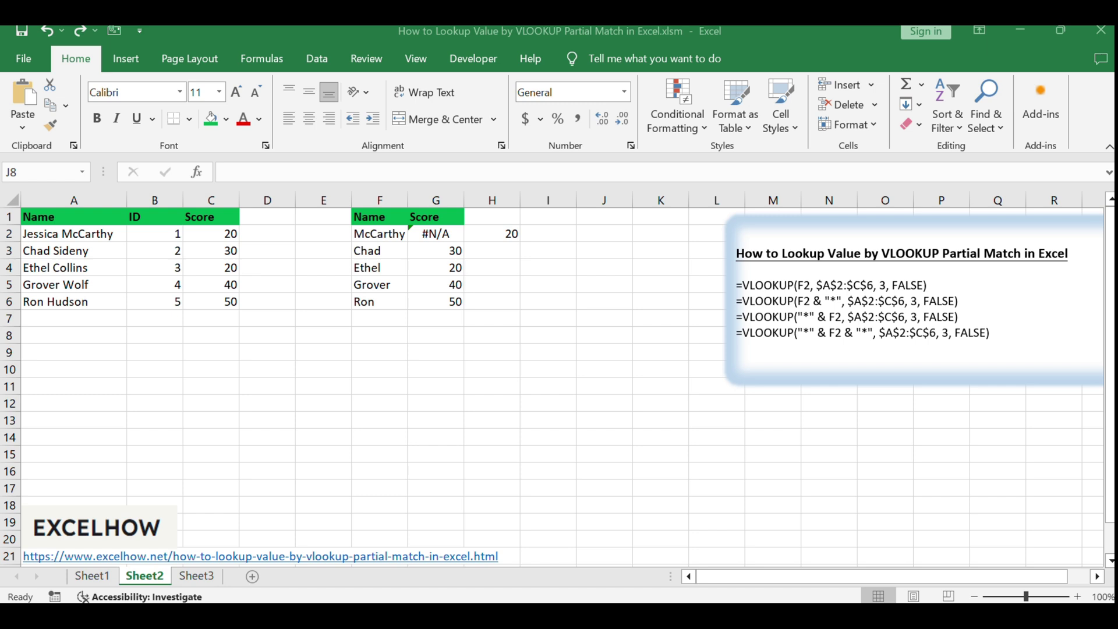
Enter the both-sides wildcard lookup ("*" & F2 & "*") in I2, also returning 20.
left_click(556, 234)
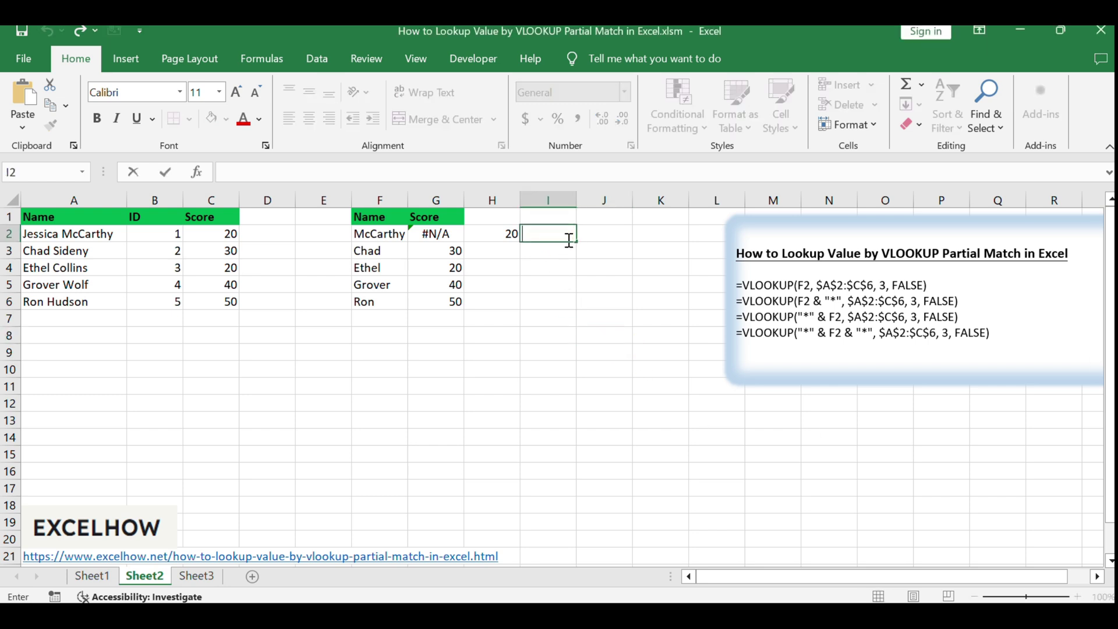
type("=VLOOKUP(\"*\" & F2 & \"*\", $A$2:$C$6, 3, FALSE)")
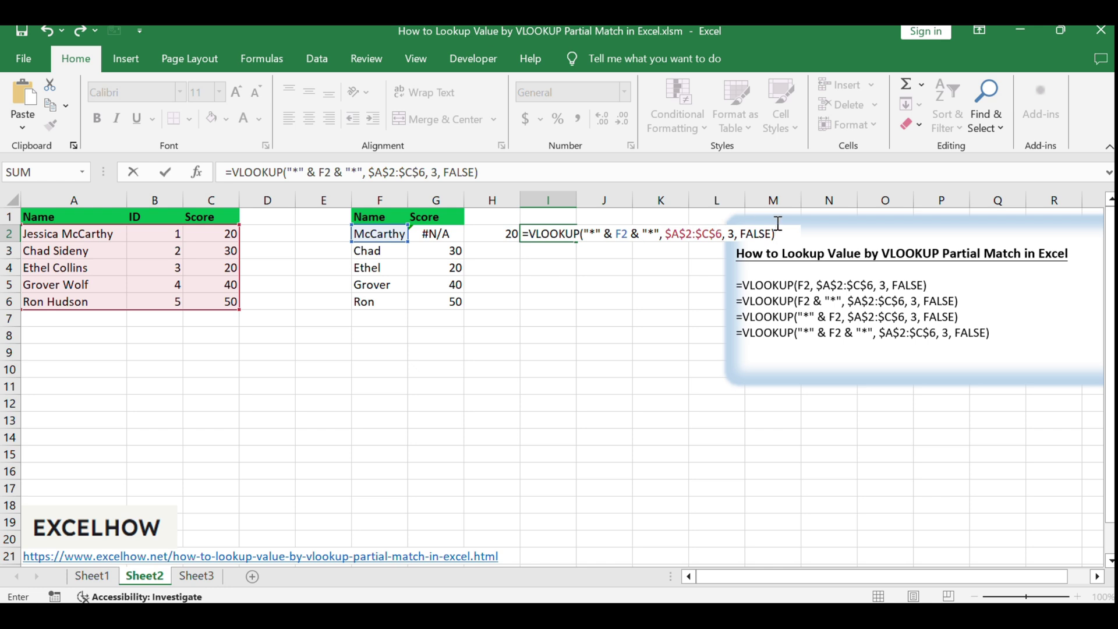
key("Return")
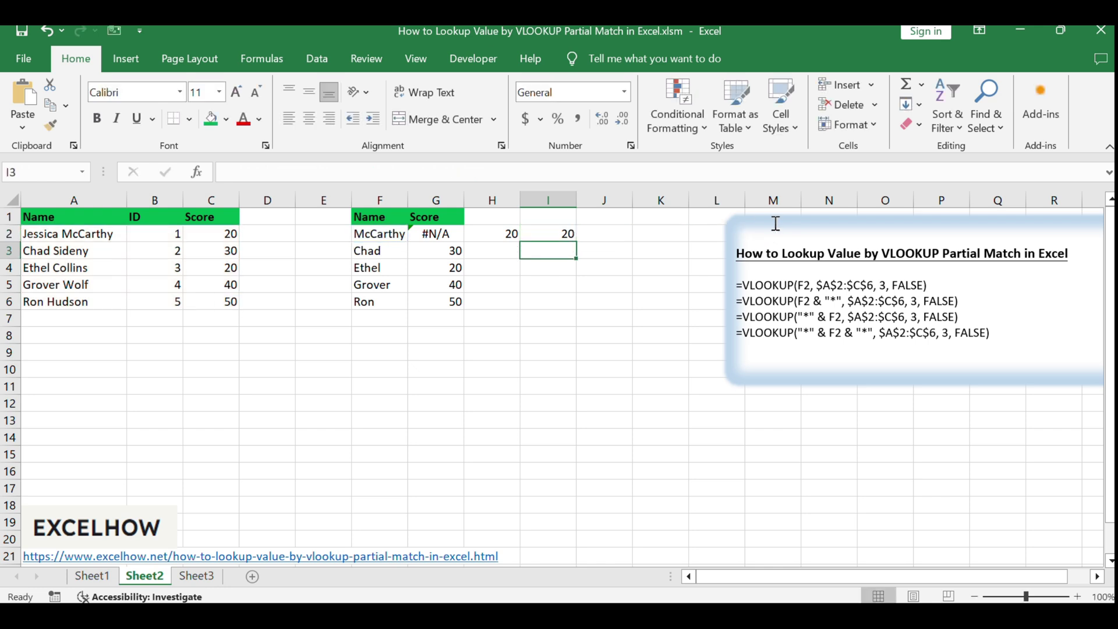
left_click(568, 232)
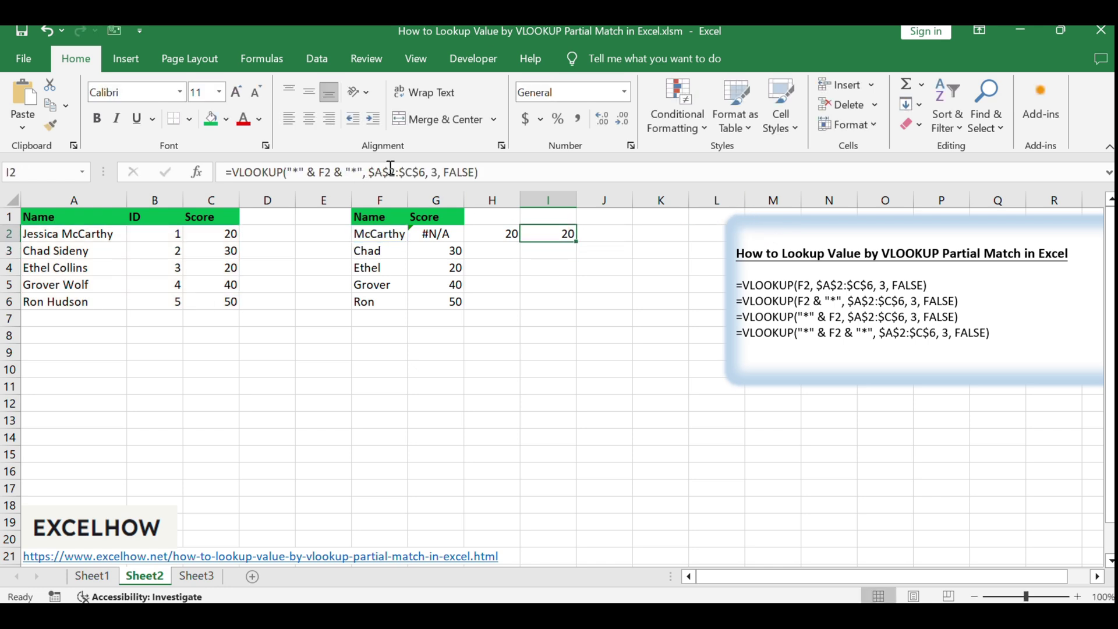